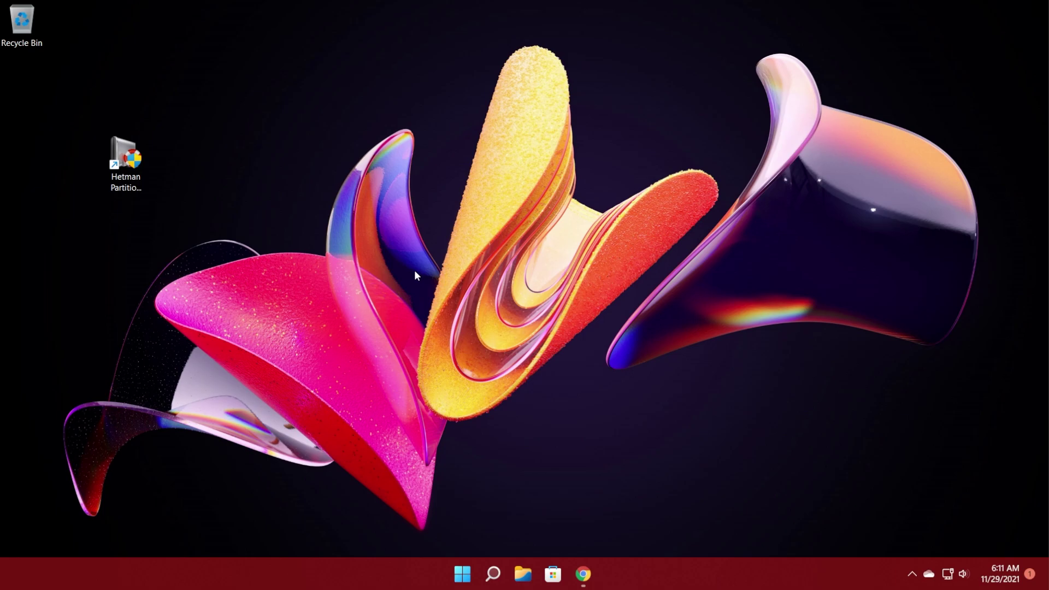
- Launch Hetman Partition Recovery, dismiss the File Recovery Wizard, and view the Drive Manager partition layout
click(146, 171)
double_click(140, 190)
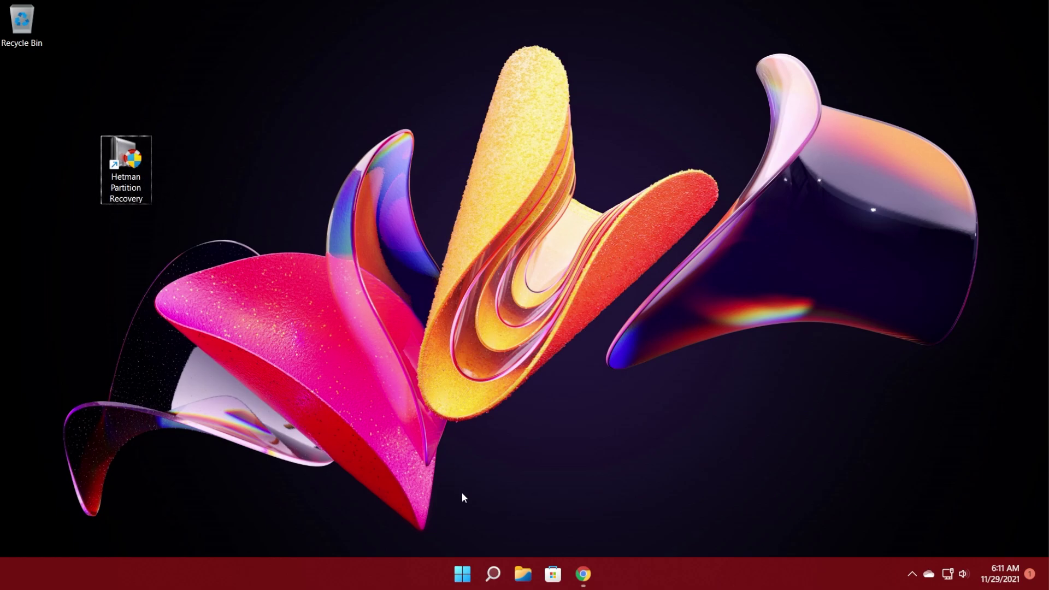
click(583, 576)
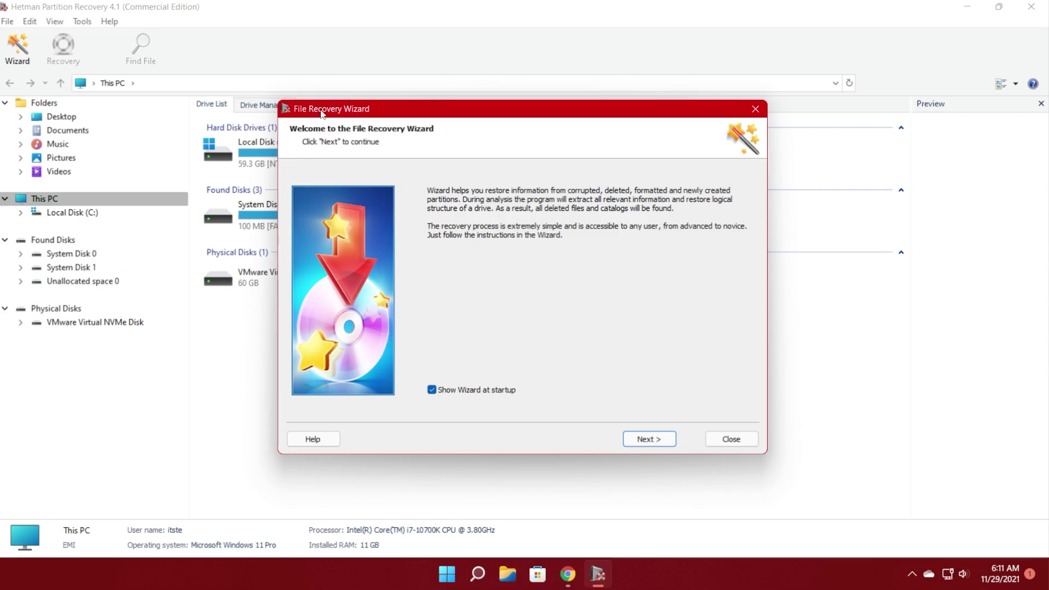
click(725, 438)
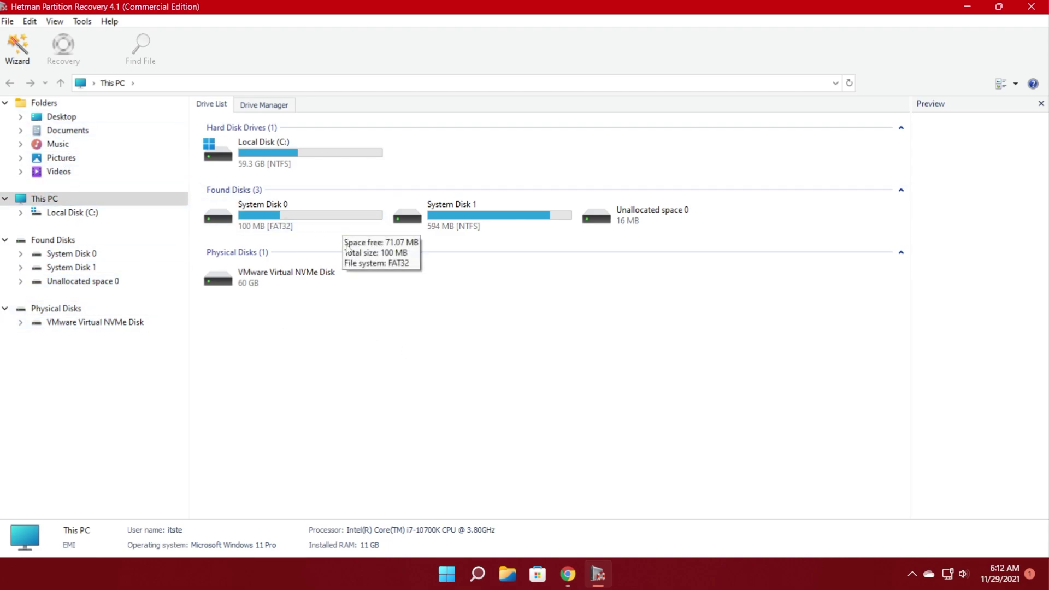
click(267, 107)
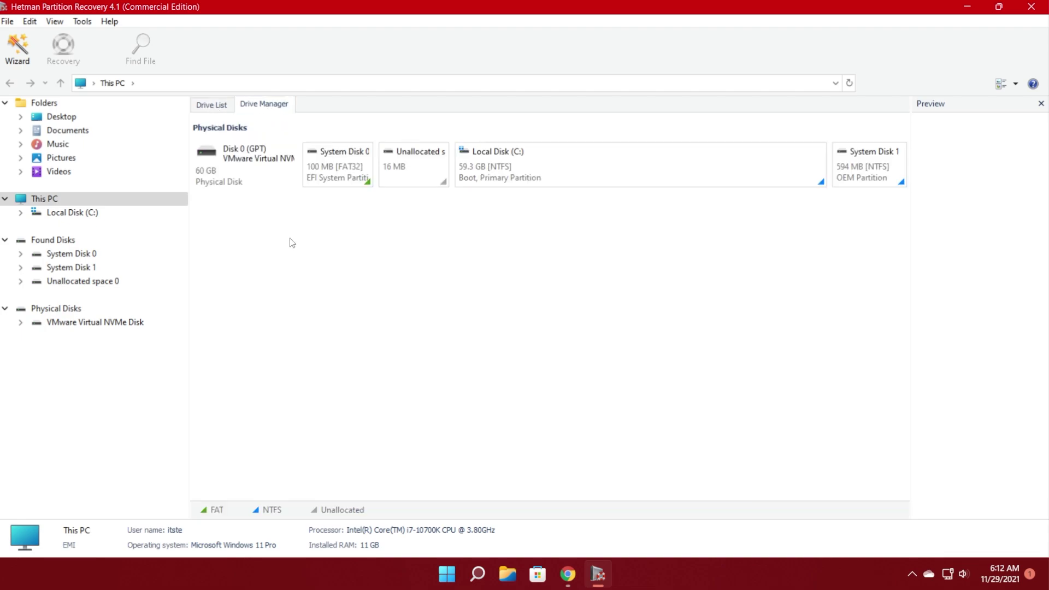
click(215, 105)
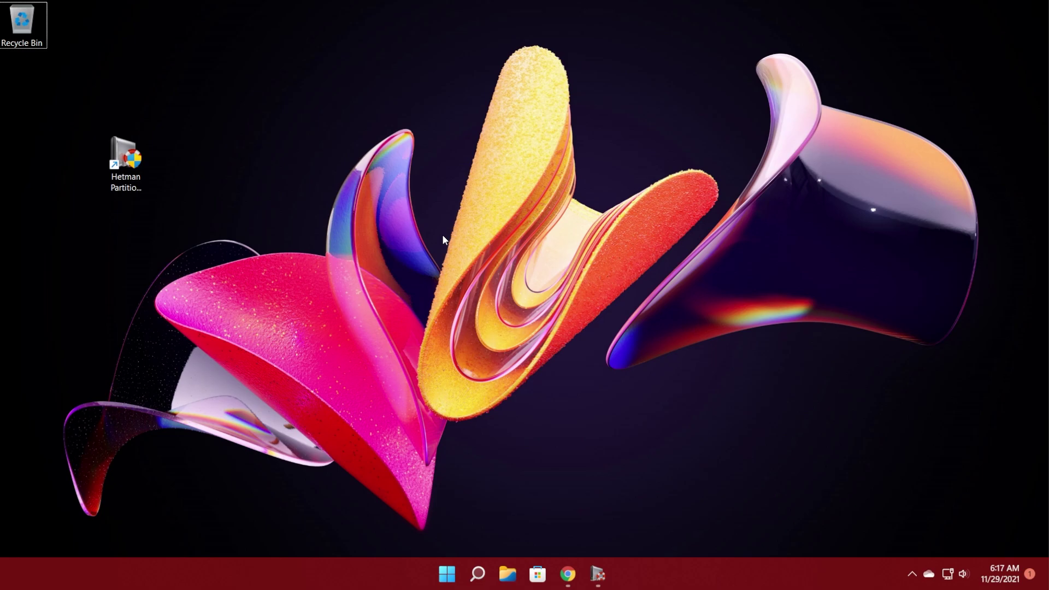
click(125, 160)
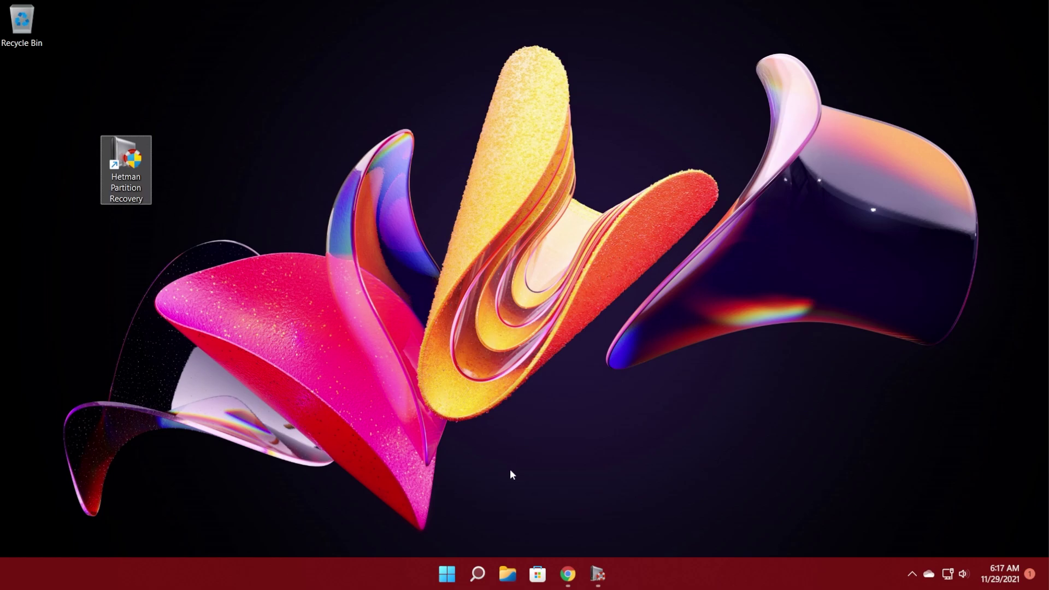
- Launch Paint from search and draw a freehand black scribble on the canvas
click(477, 573)
text(pa)
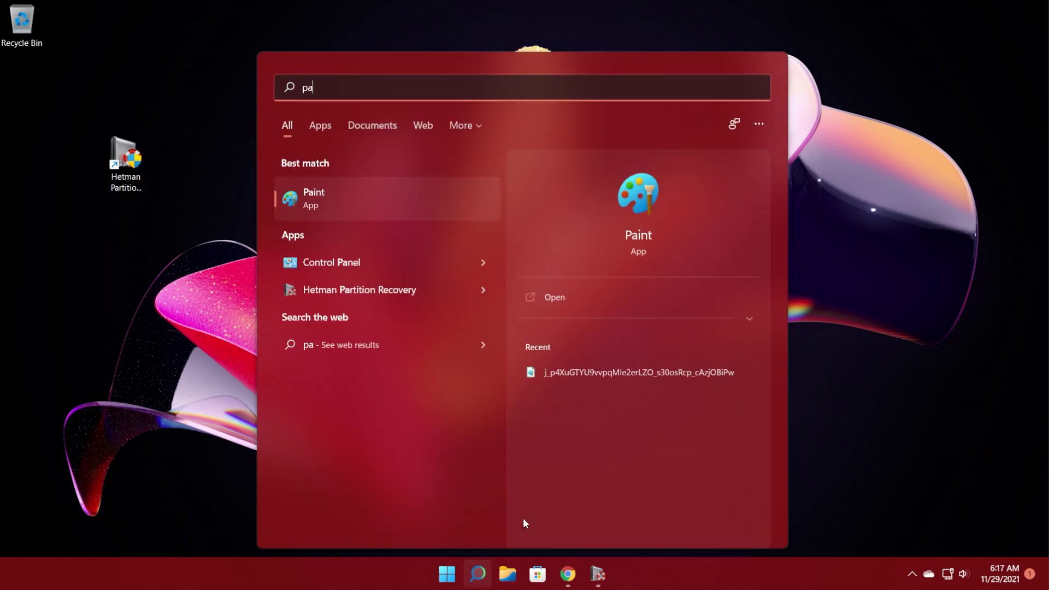
text(int)
key(Return)
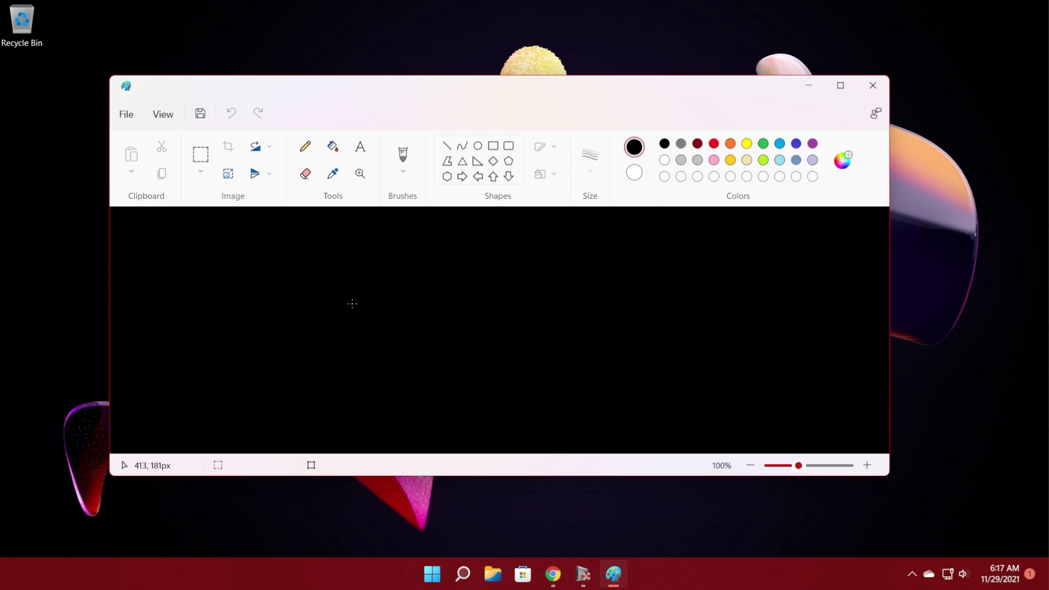
mouse_move(351, 305)
mouse_down()
mouse_move(440, 365)
mouse_move(246, 295)
mouse_move(545, 367)
mouse_move(574, 292)
mouse_move(688, 287)
mouse_up()
- Save the drawing as 'techbased' on the desktop and close Paint
click(127, 114)
click(306, 227)
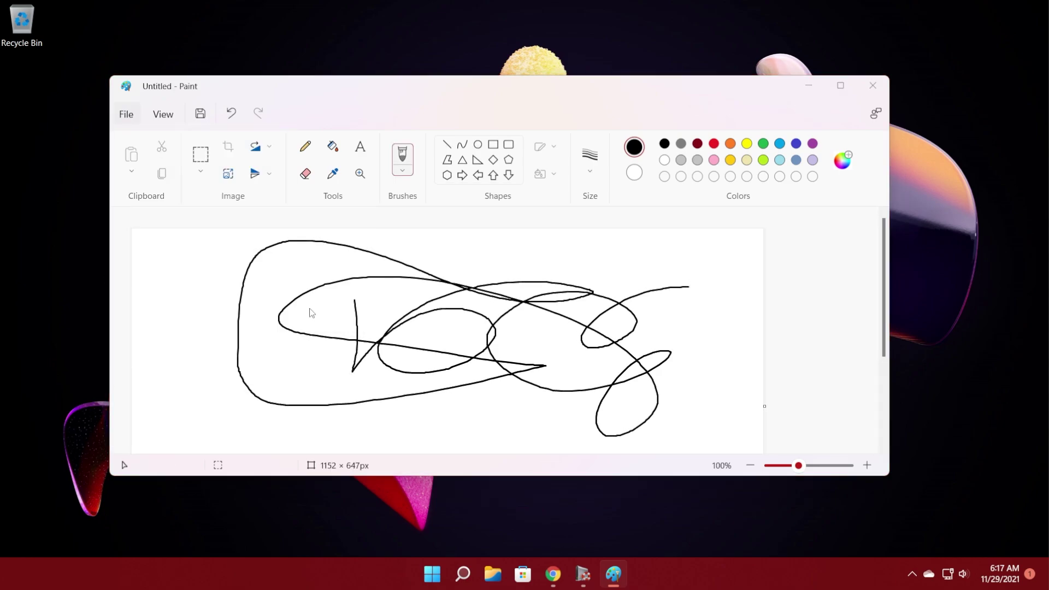
text(techbased)
click(697, 404)
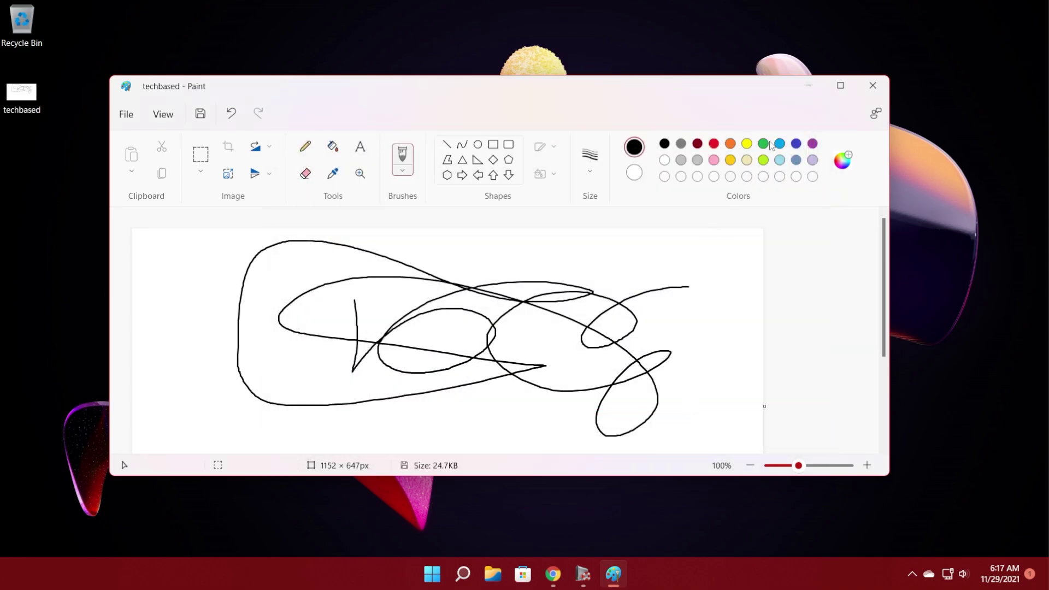
click(872, 85)
drag(21, 94, 442, 360)
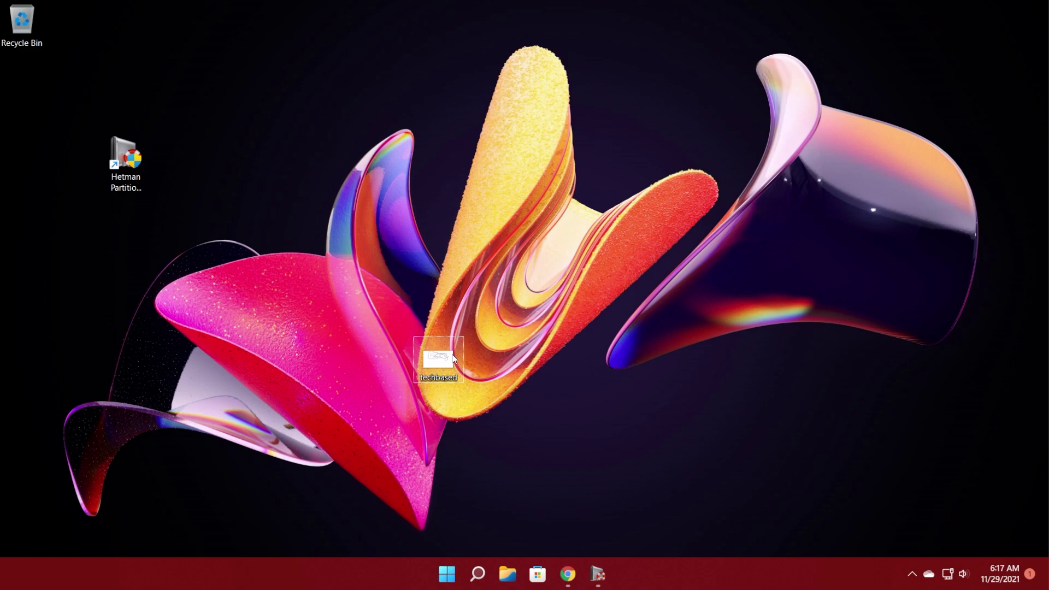
- Permanently delete the techbased file from the desktop with Shift+Delete
drag(438, 361, 593, 496)
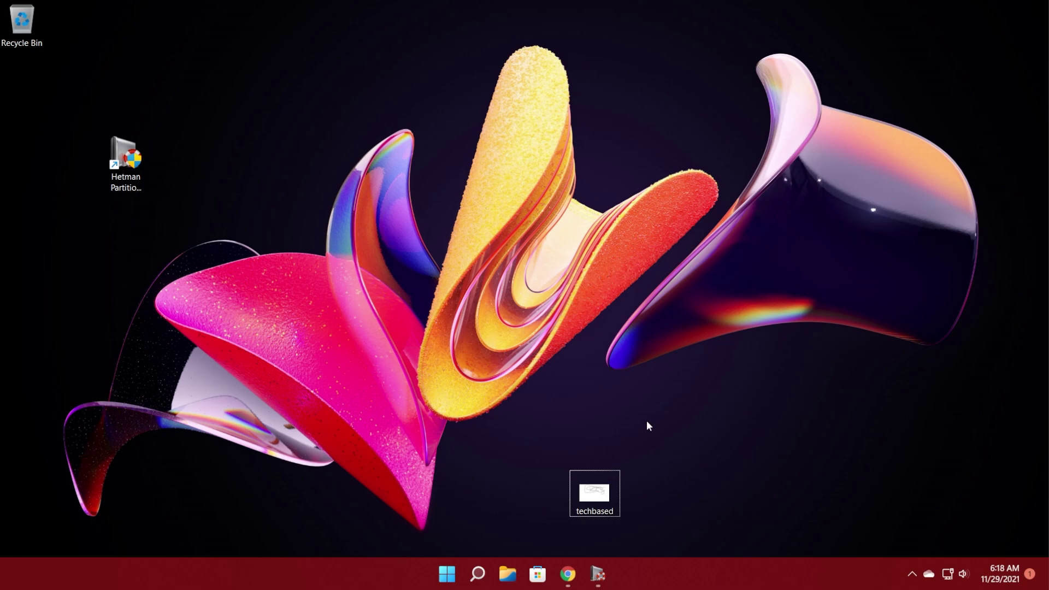
drag(670, 439, 502, 521)
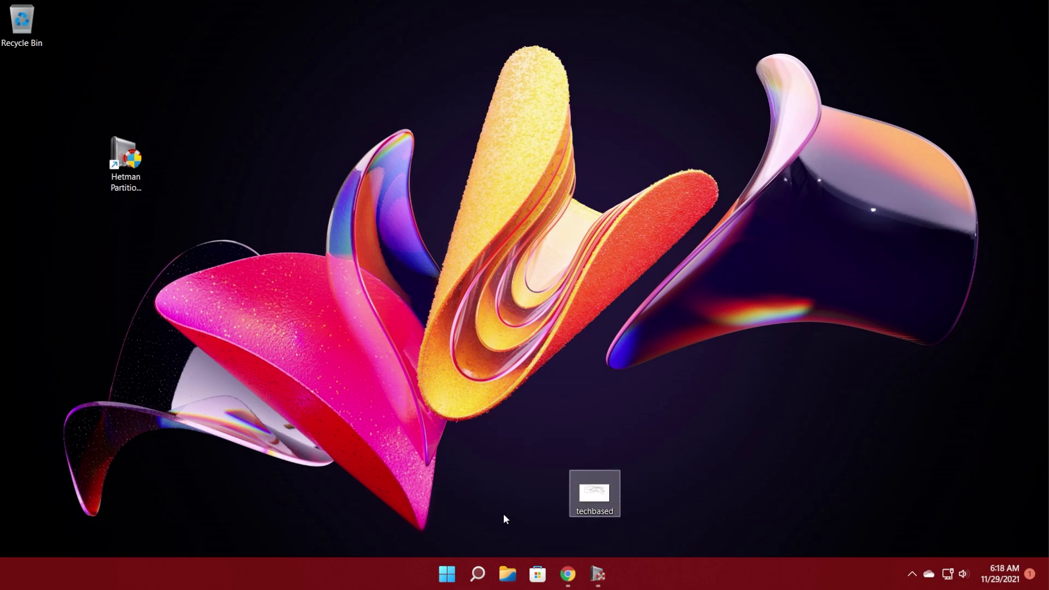
key(shift+Delete)
key(Return)
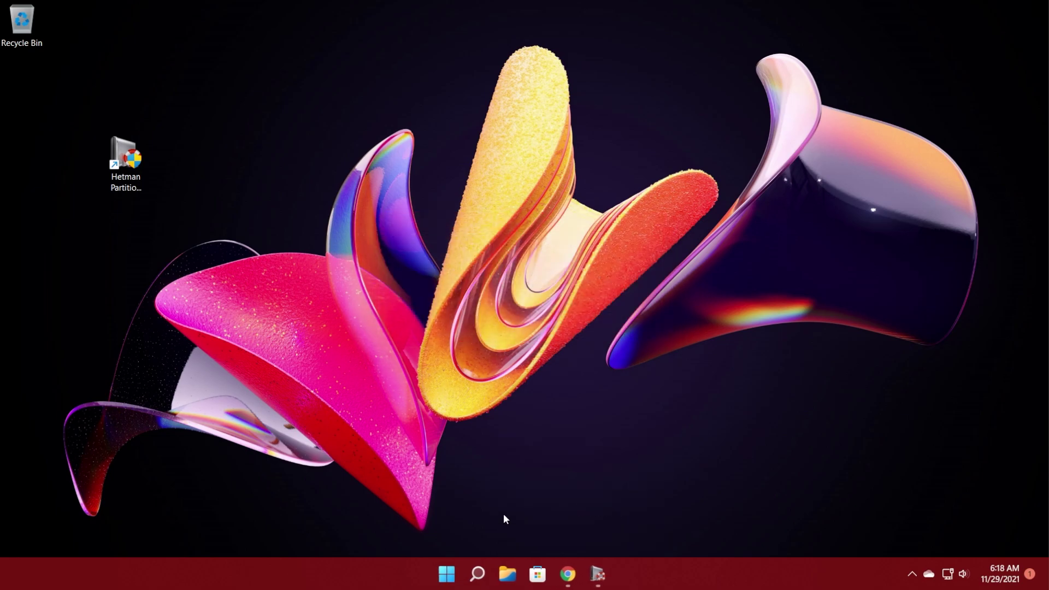
- Run the recovery wizard's fast scan on Local Disk (C:) and view the found files
click(598, 574)
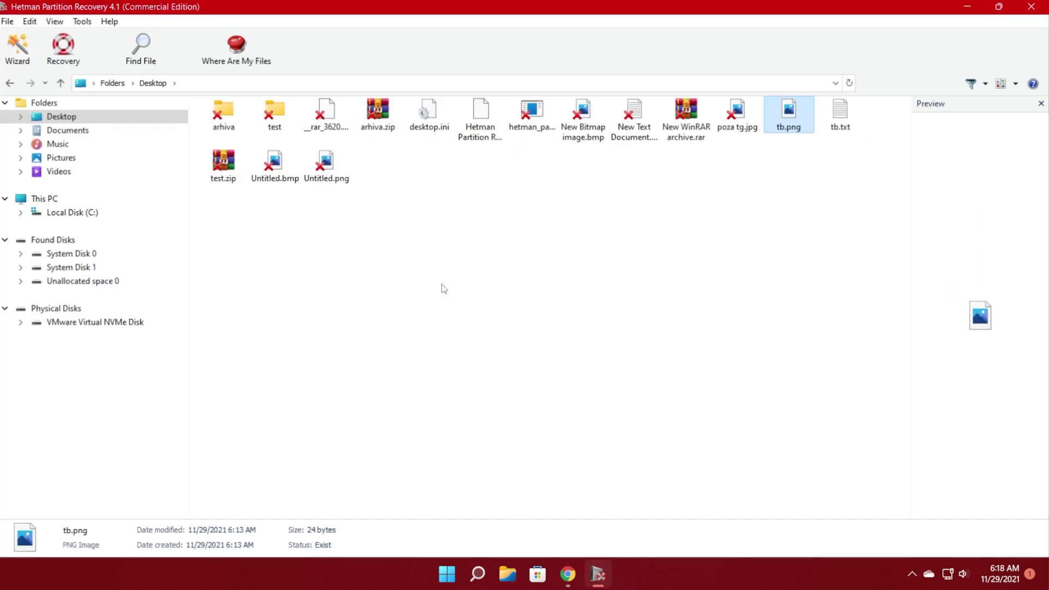
click(18, 49)
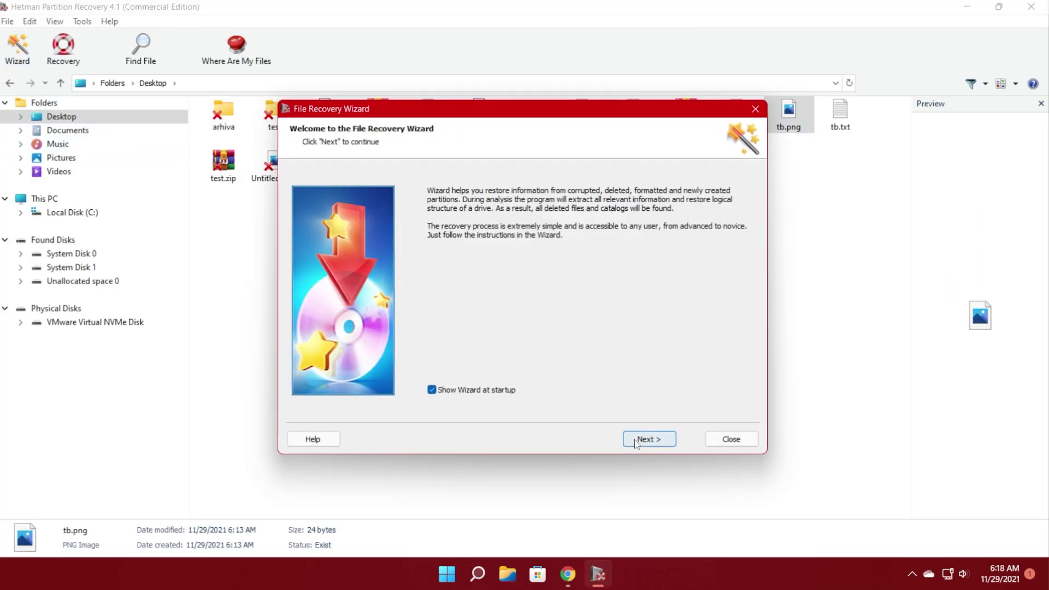
click(636, 444)
click(654, 440)
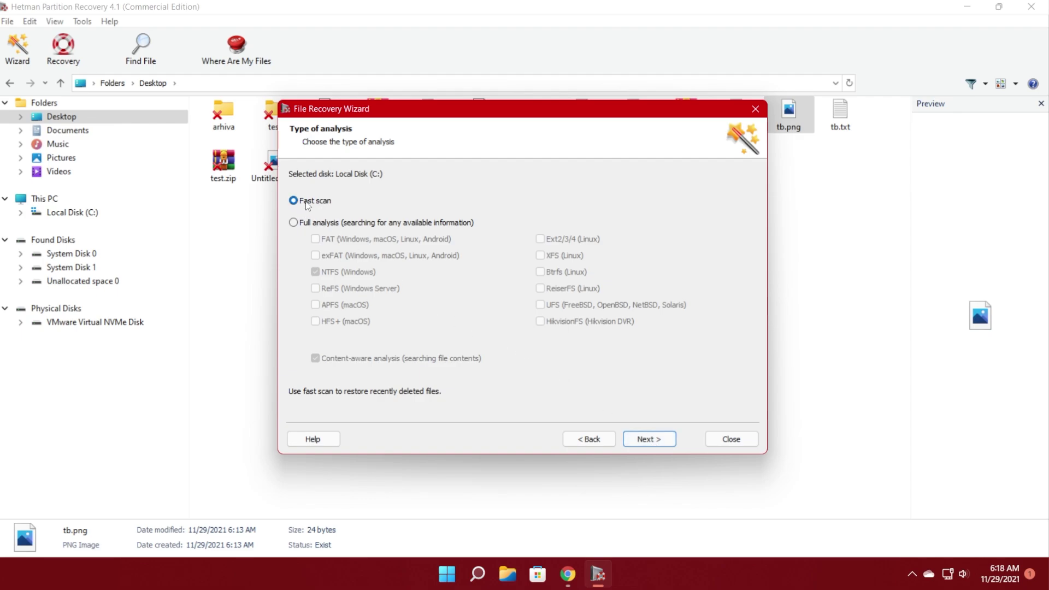
click(646, 439)
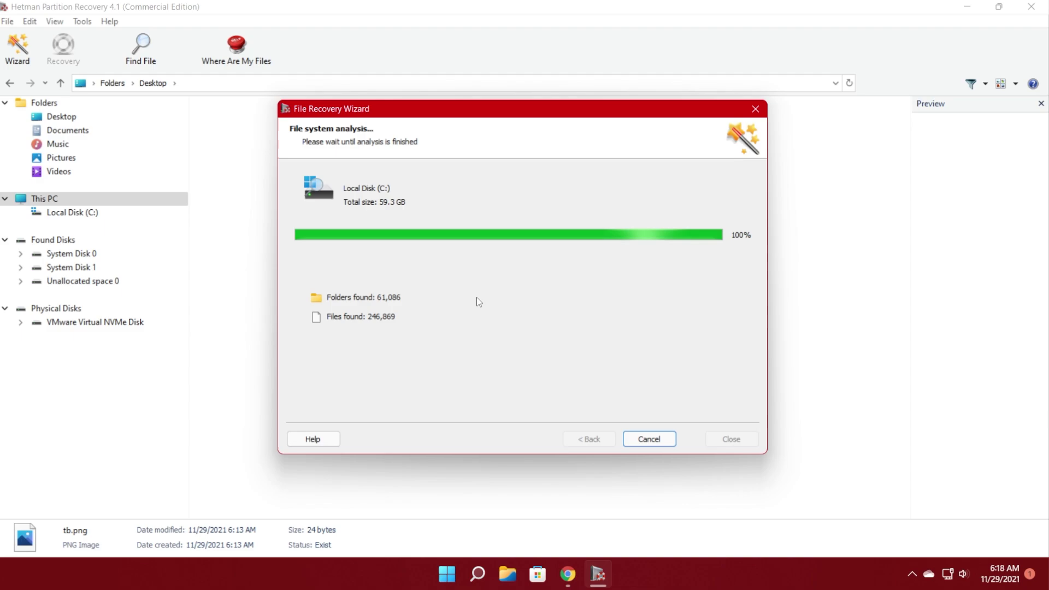
click(648, 438)
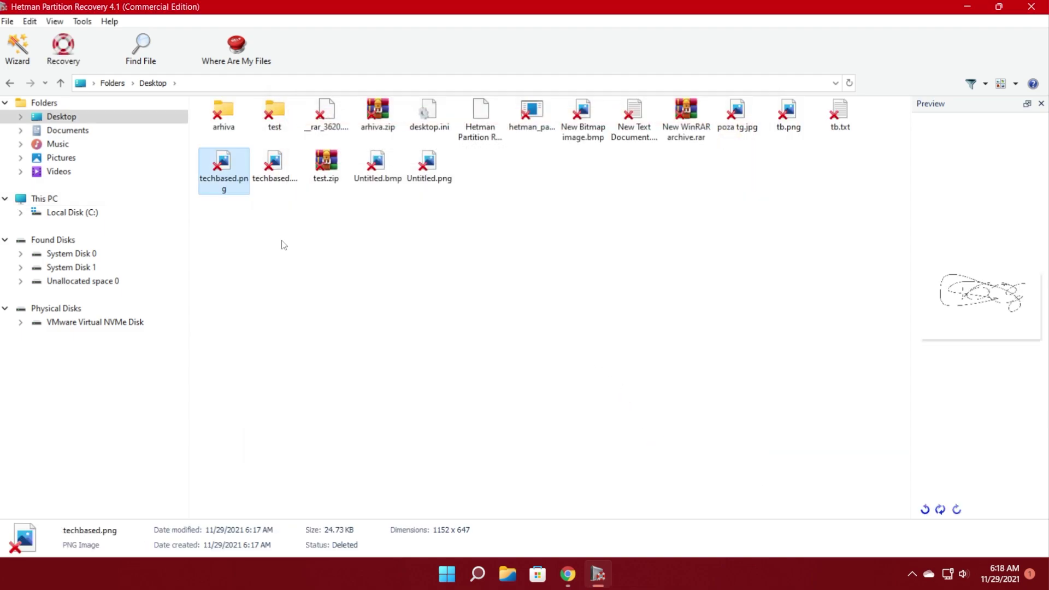
- Select techbased.png and choose to recover it into a ZIP archive
key(Right)
key(Left)
key(ctrl+r)
click(362, 242)
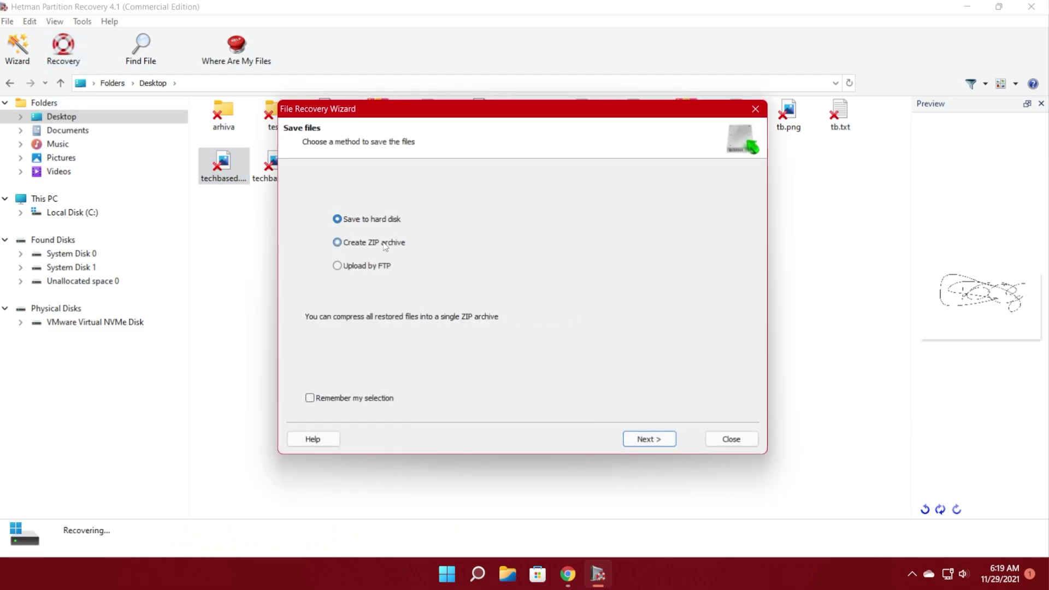
click(648, 440)
- Save the archive as dasd.zip in Documents and complete the recovery
click(714, 192)
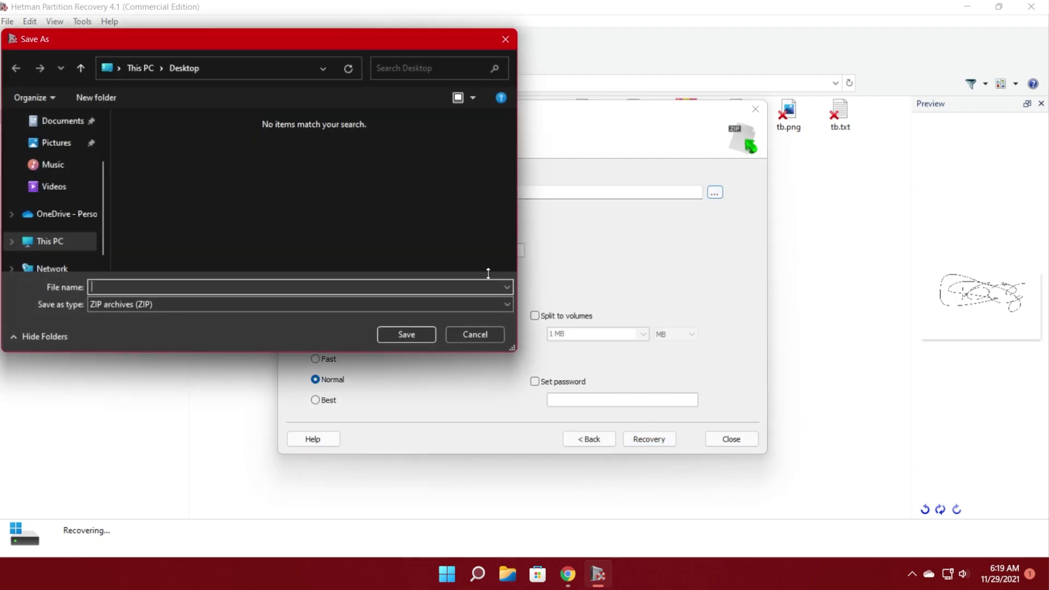
click(50, 143)
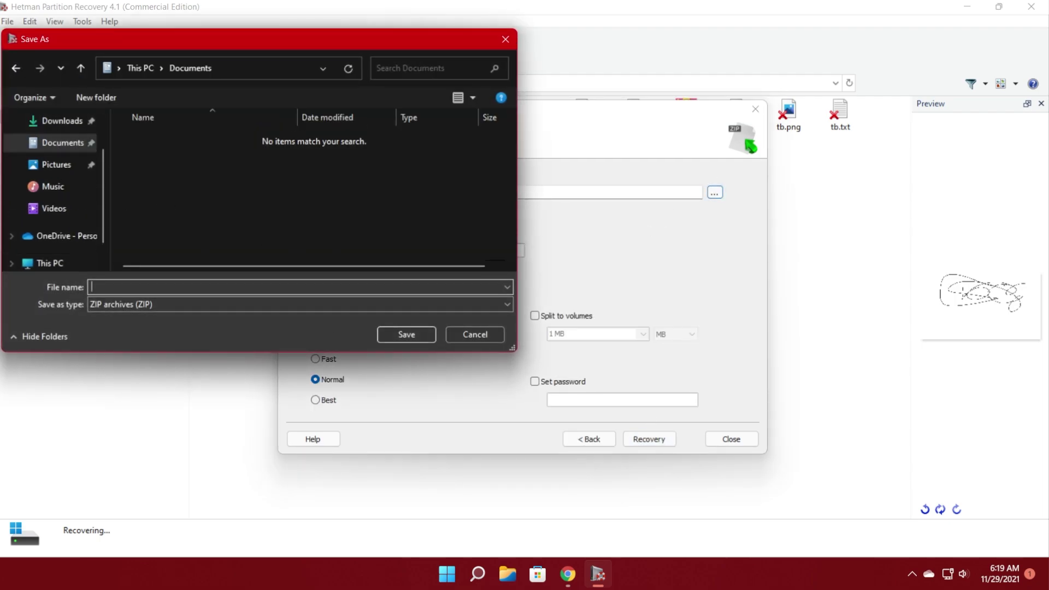
text(dasd)
click(407, 334)
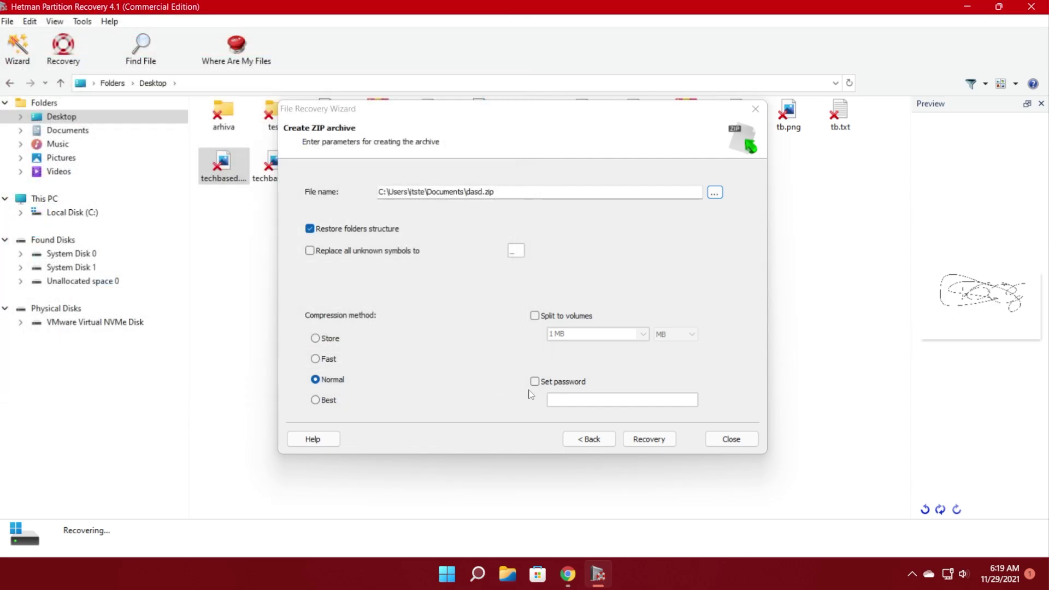
click(648, 440)
key(Return)
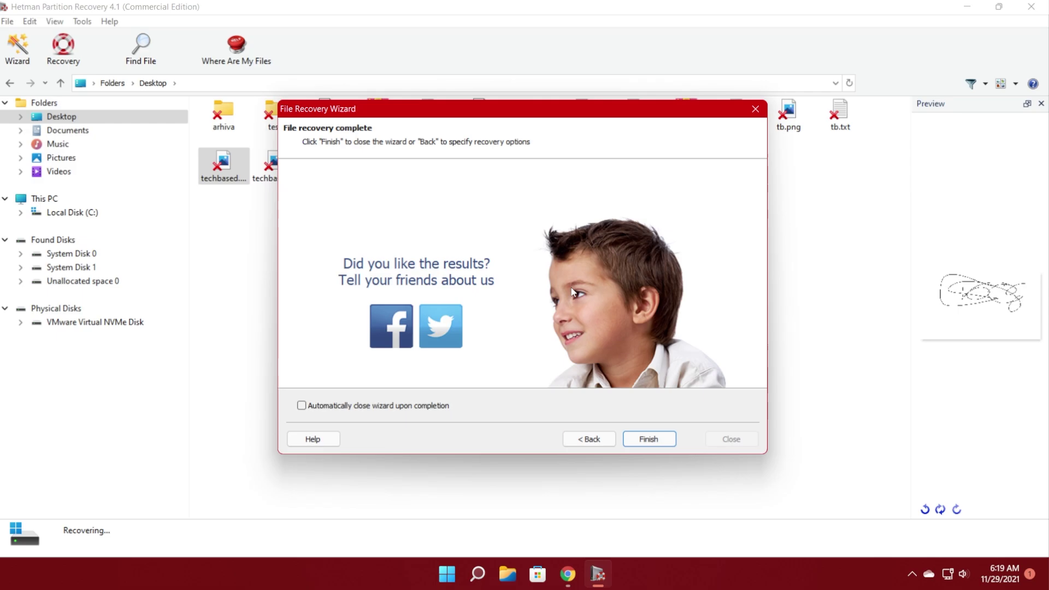
click(648, 438)
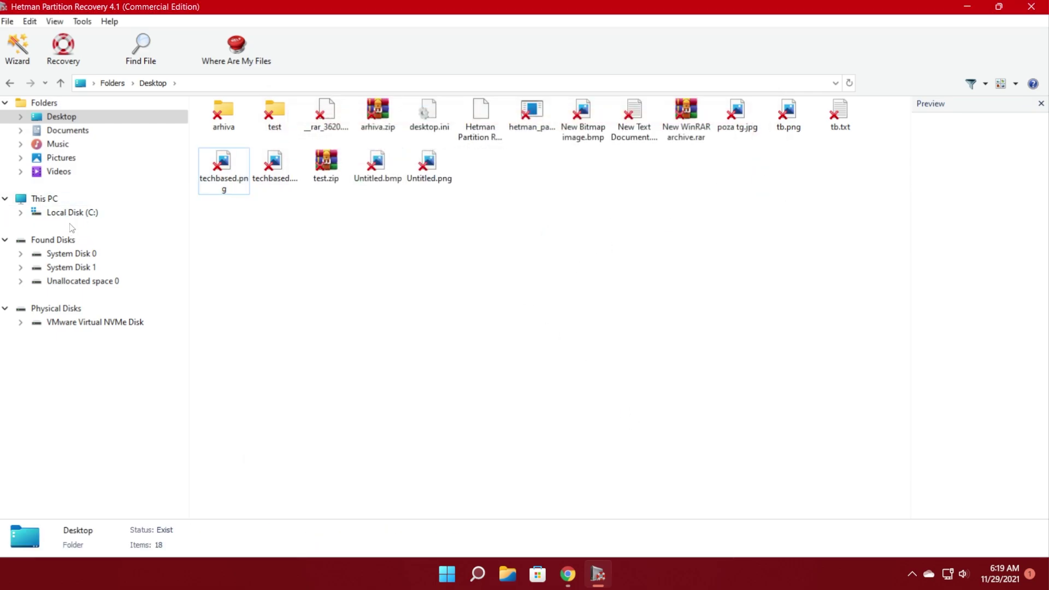
- Close the recovery program and extract dasd.zip in the Documents folder
click(1031, 7)
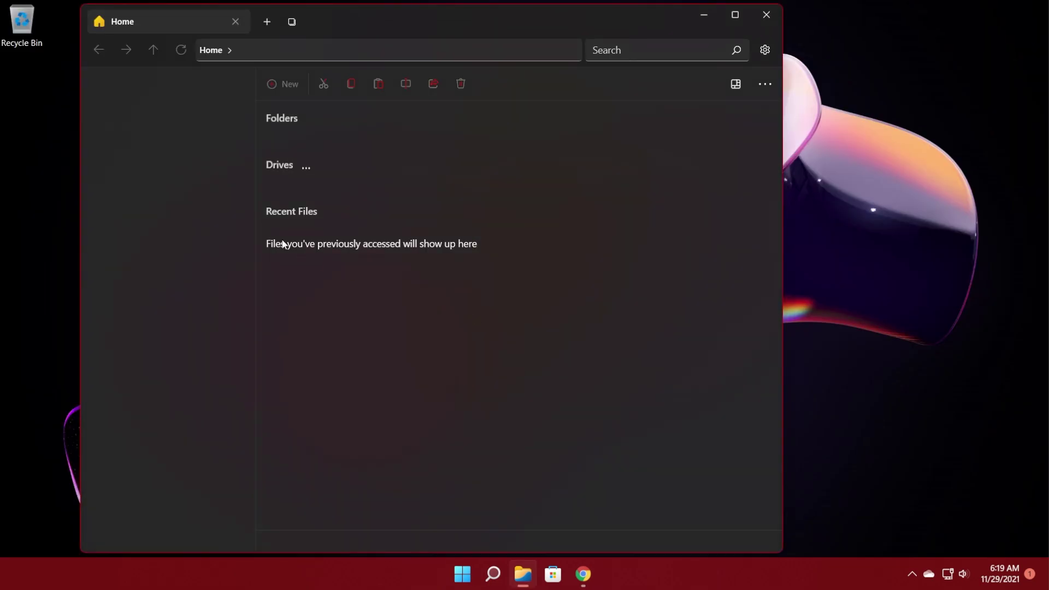
click(391, 164)
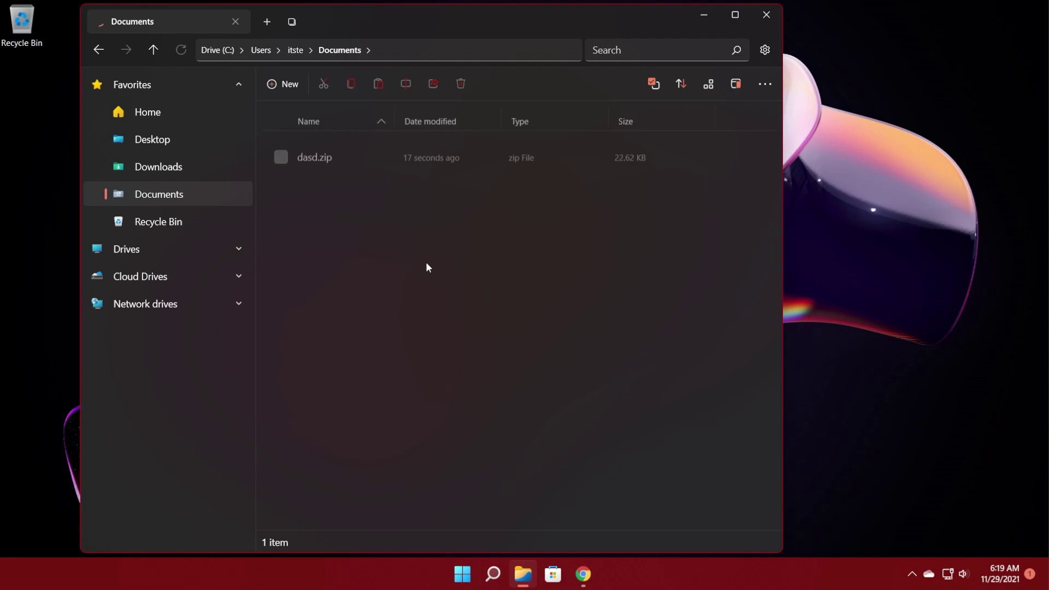
click(317, 154)
right_click(303, 150)
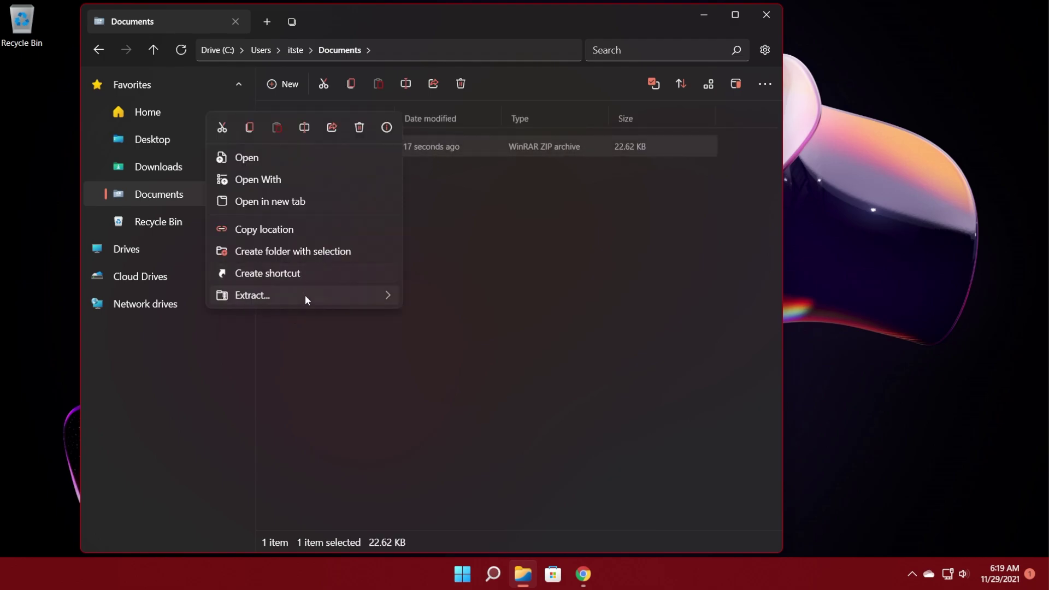
click(302, 389)
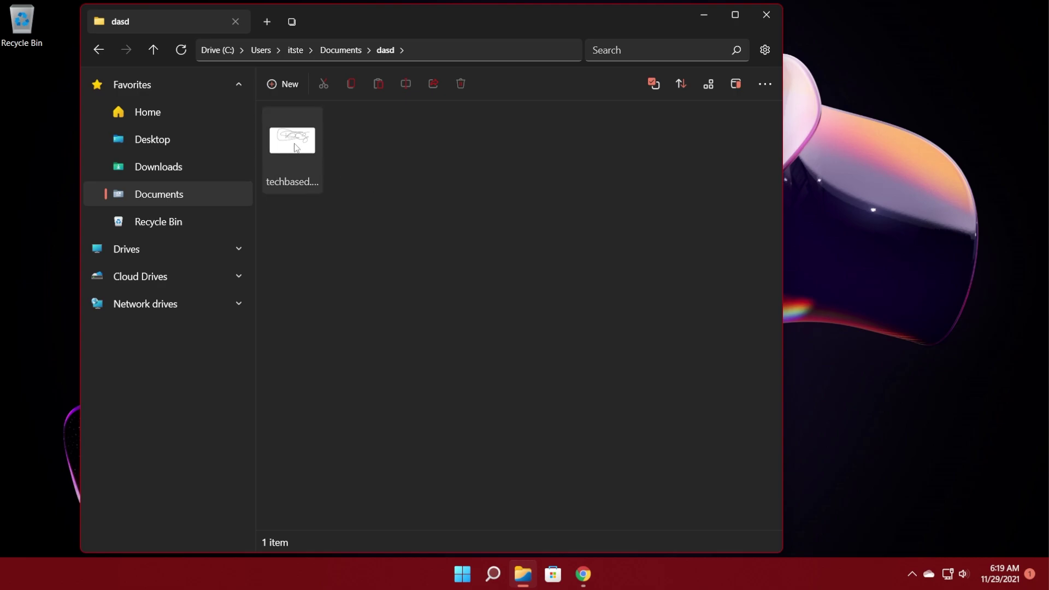
- Open the recovered techbased.png in Photos and move the viewer window lower
double_click(315, 161)
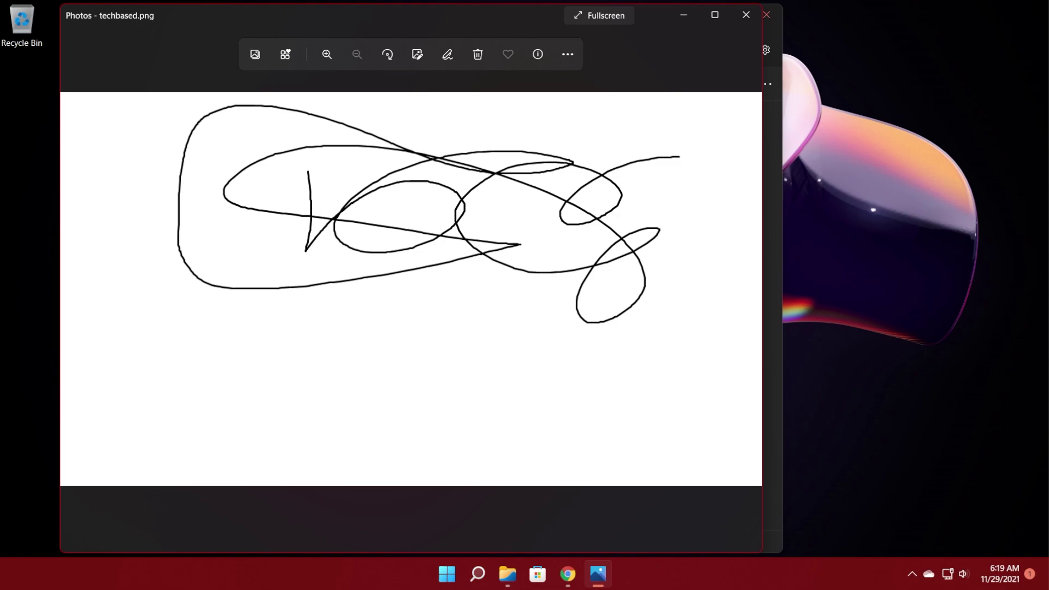
drag(431, 18, 440, 185)
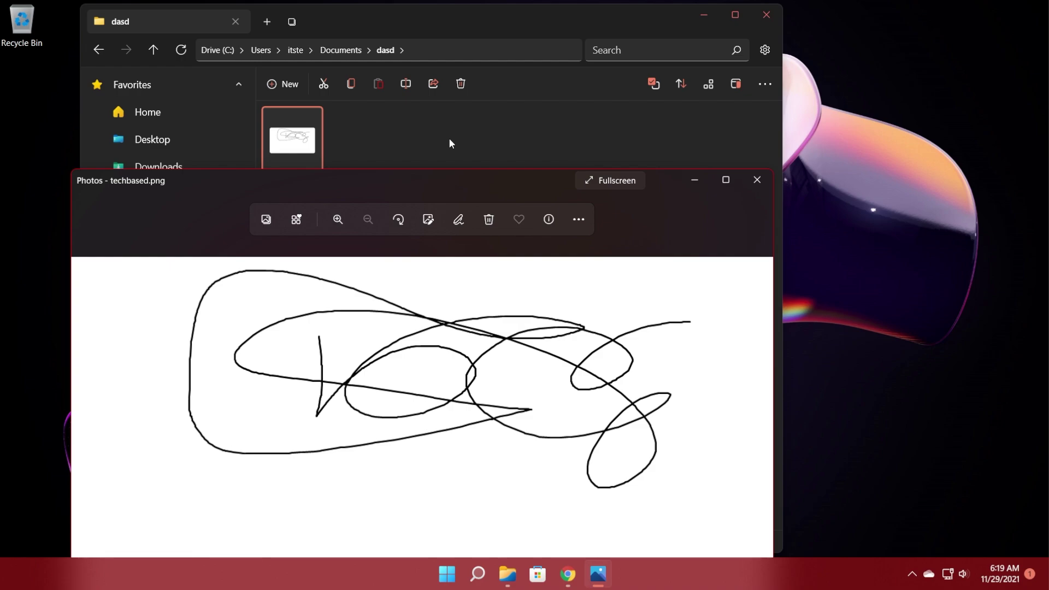
drag(446, 187, 441, 193)
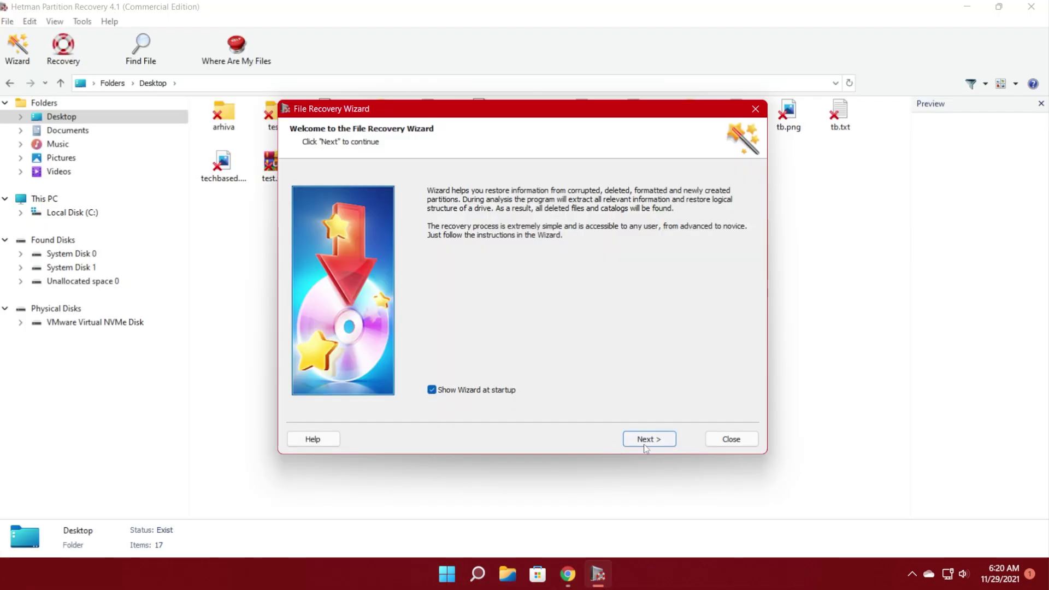
- Review the wizard's full-analysis options for drive C:, then close it without scanning
click(646, 441)
click(660, 439)
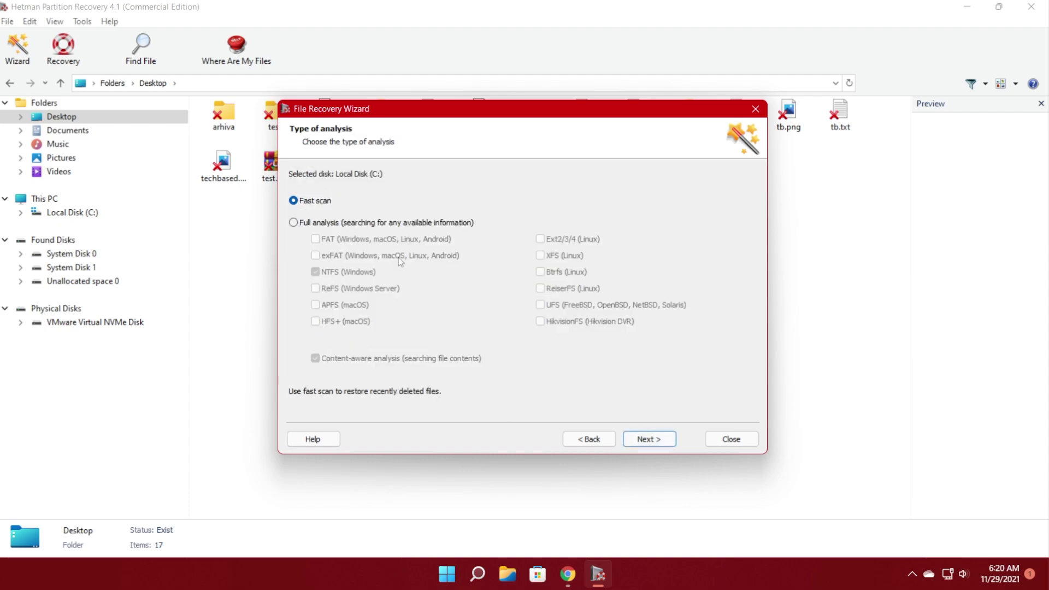
click(326, 227)
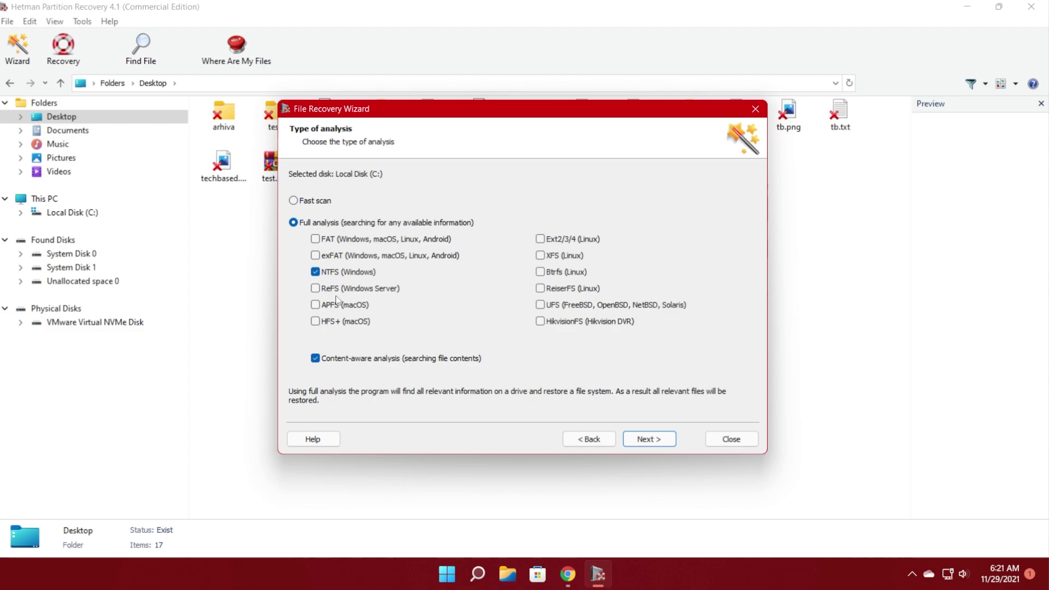
key(Escape)
click(82, 22)
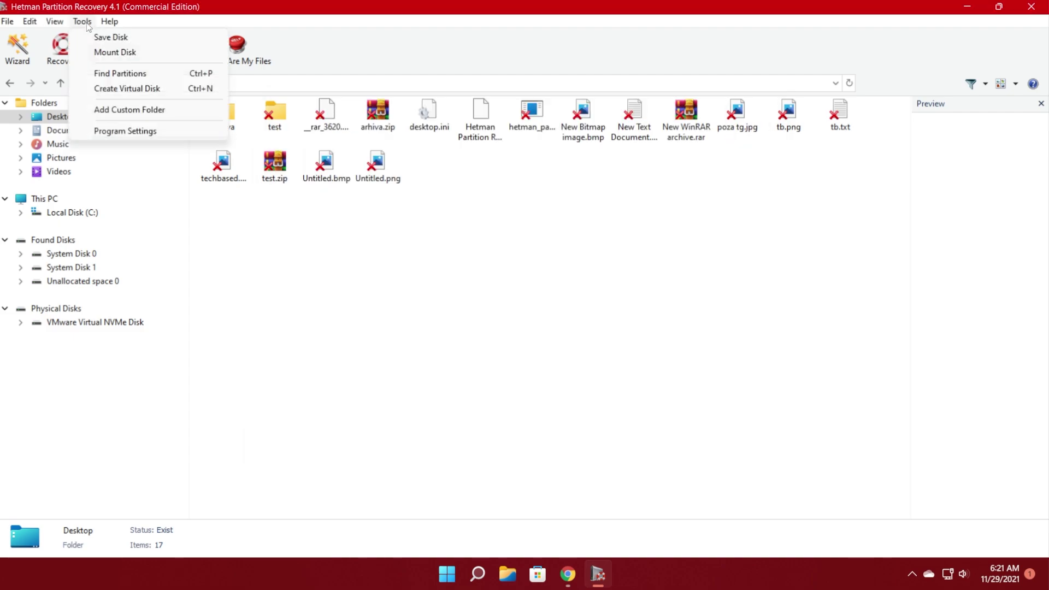
- Review the Create Virtual Disk settings, then dismiss the disk tools without mounting anything
click(124, 87)
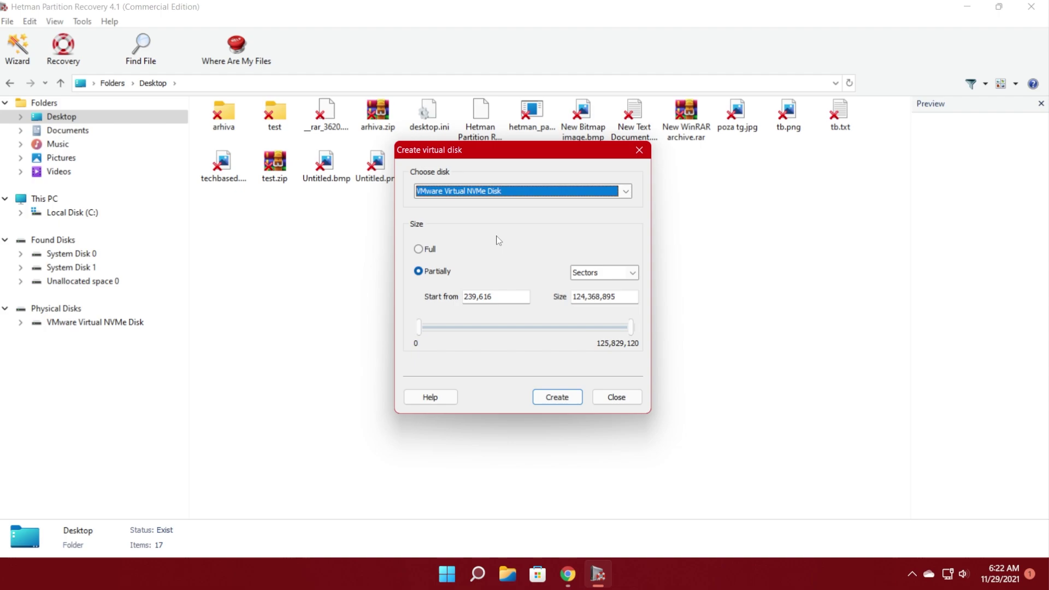
key(Escape)
click(82, 21)
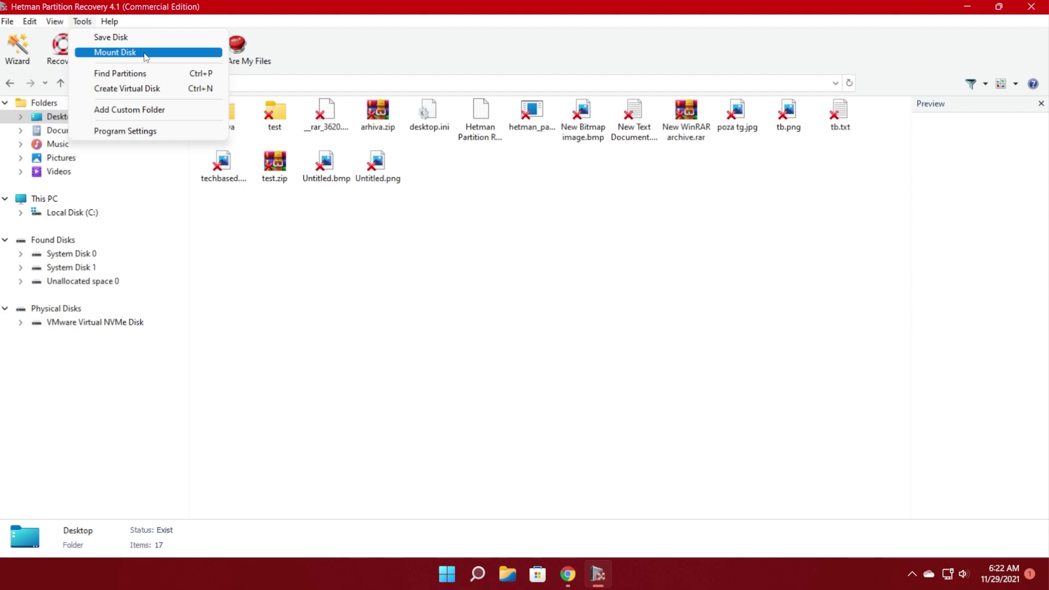
click(494, 305)
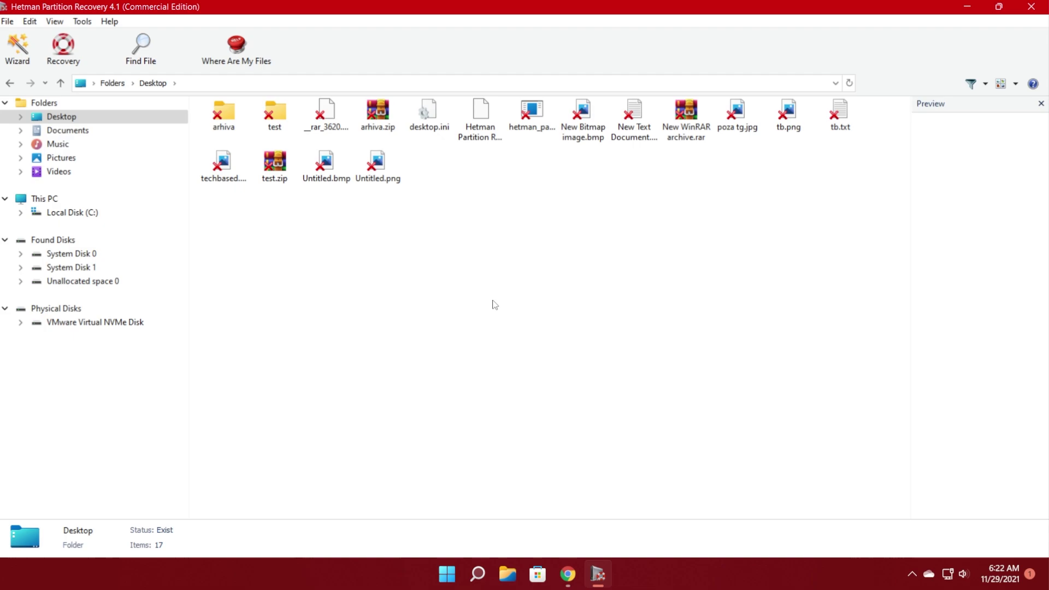